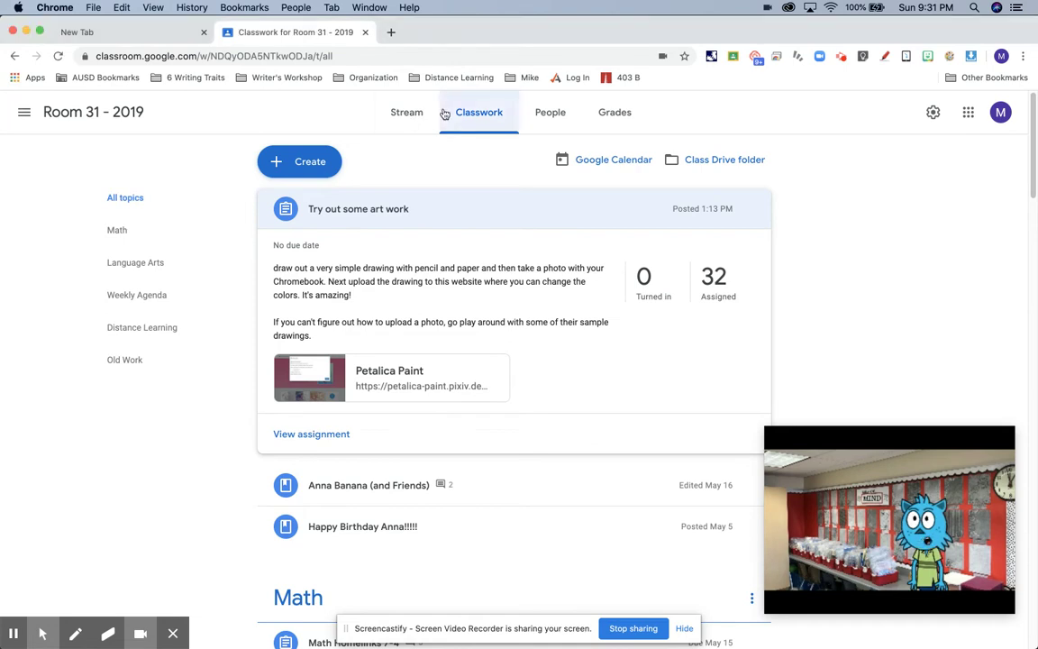
Step: Open the Petalica Paint link from the 'Try out some art work' assignment in Google Classroom
{"action": "left_click", "coordinate": [407, 112]}
{"action": "left_click", "coordinate": [490, 112]}
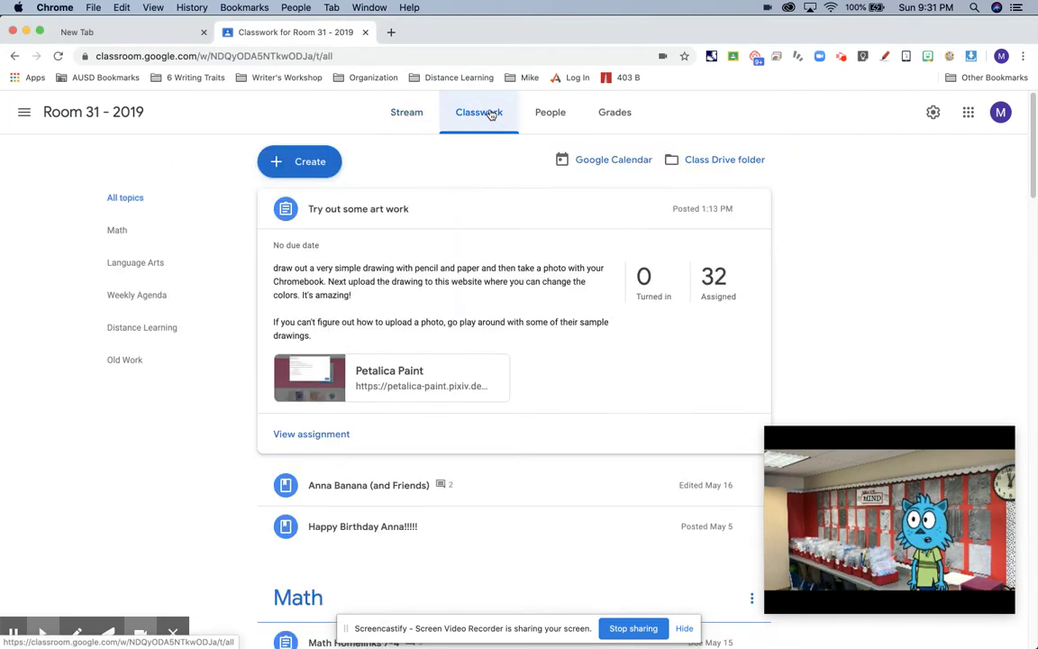
{"action": "left_click", "coordinate": [380, 373]}
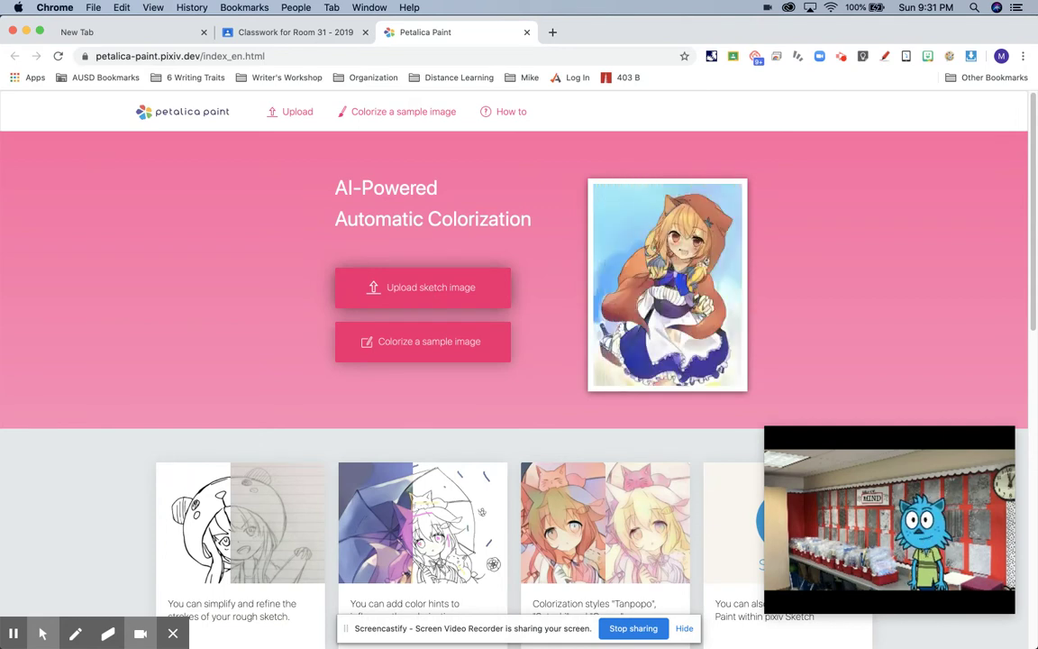
Step: Load the third sample sketch, the flower girl, into the editor, then begin uploading a sketch
{"action": "left_click", "coordinate": [430, 347]}
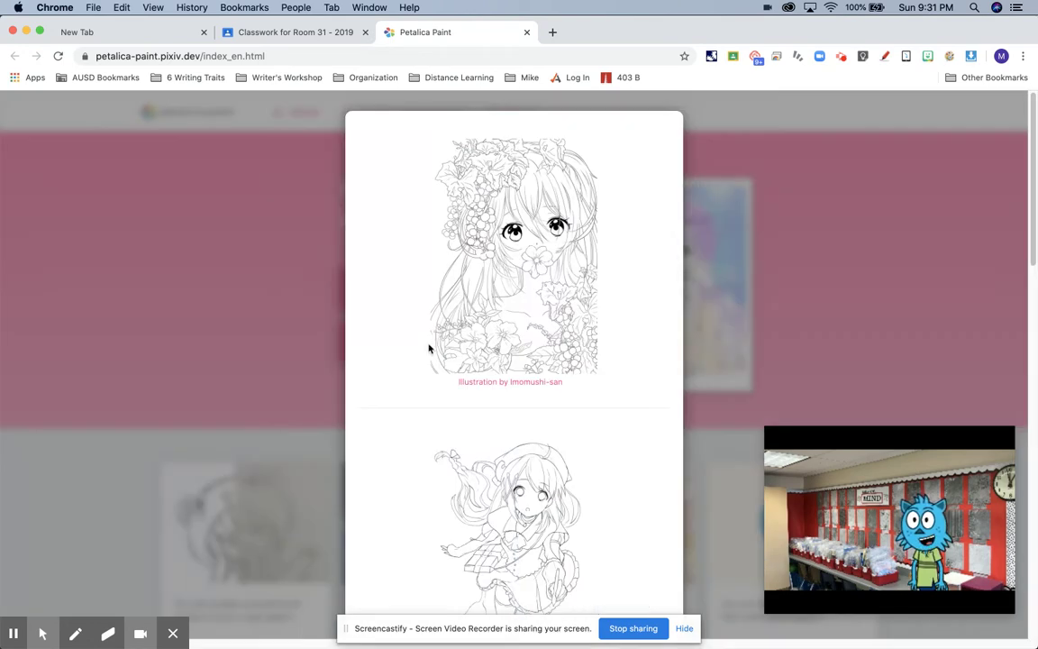
{"action": "scroll", "coordinate": [429, 364], "scroll_direction": "down", "scroll_amount": 10}
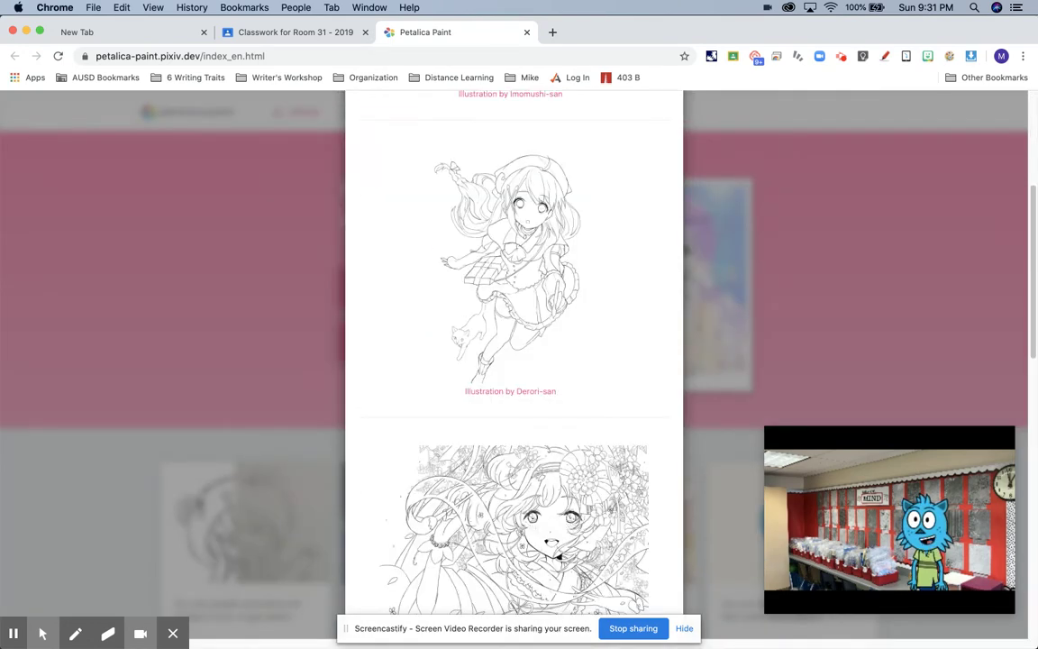
{"action": "left_click", "coordinate": [580, 320]}
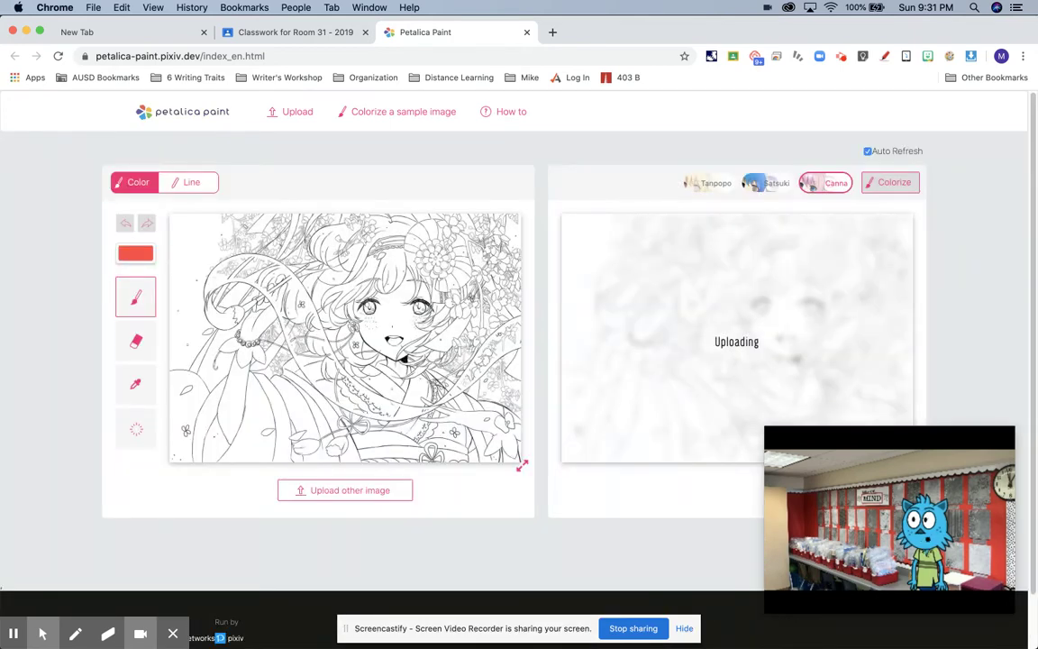
{"action": "left_click", "coordinate": [296, 114]}
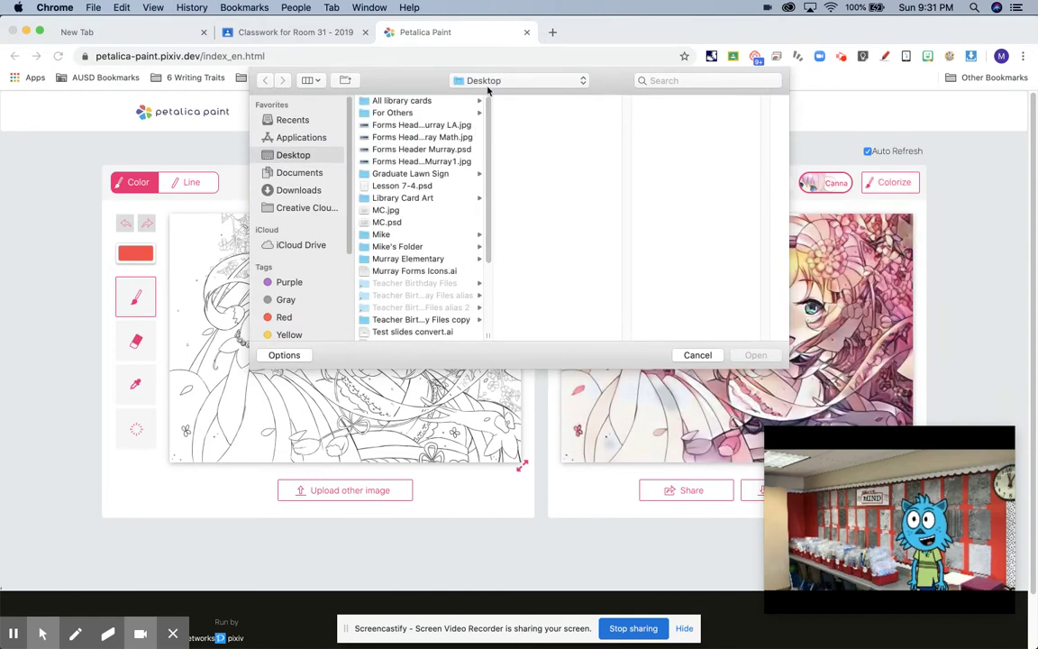
Step: Select MC.jpg on the Desktop and upload it for colorizing
{"action": "scroll", "coordinate": [385, 173], "scroll_direction": "down", "scroll_amount": 1}
{"action": "left_click", "coordinate": [383, 200]}
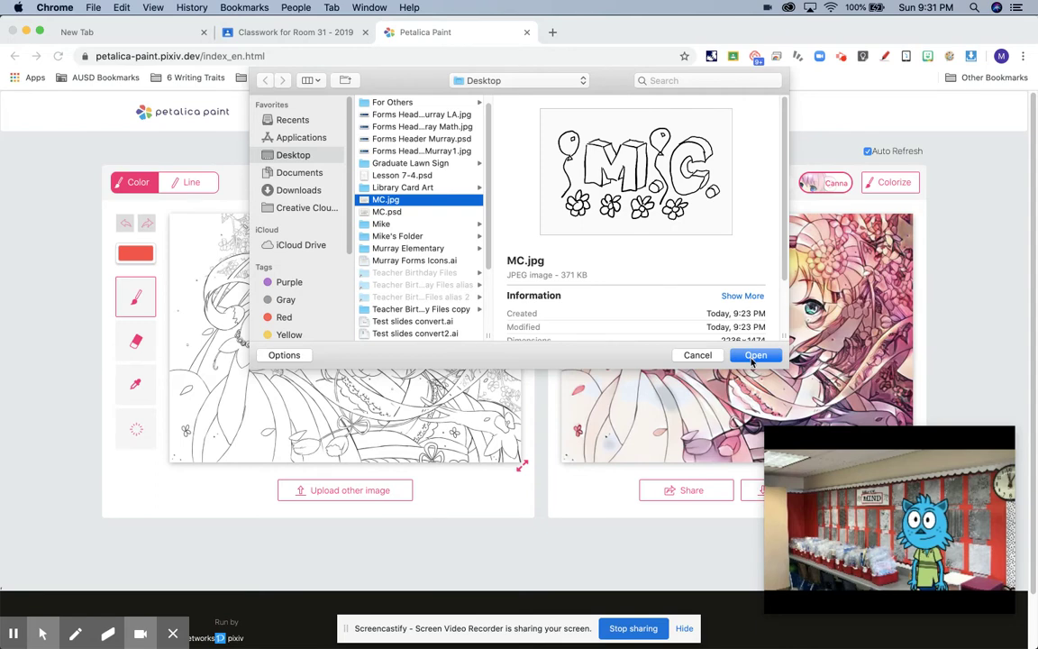
{"action": "left_click", "coordinate": [754, 356]}
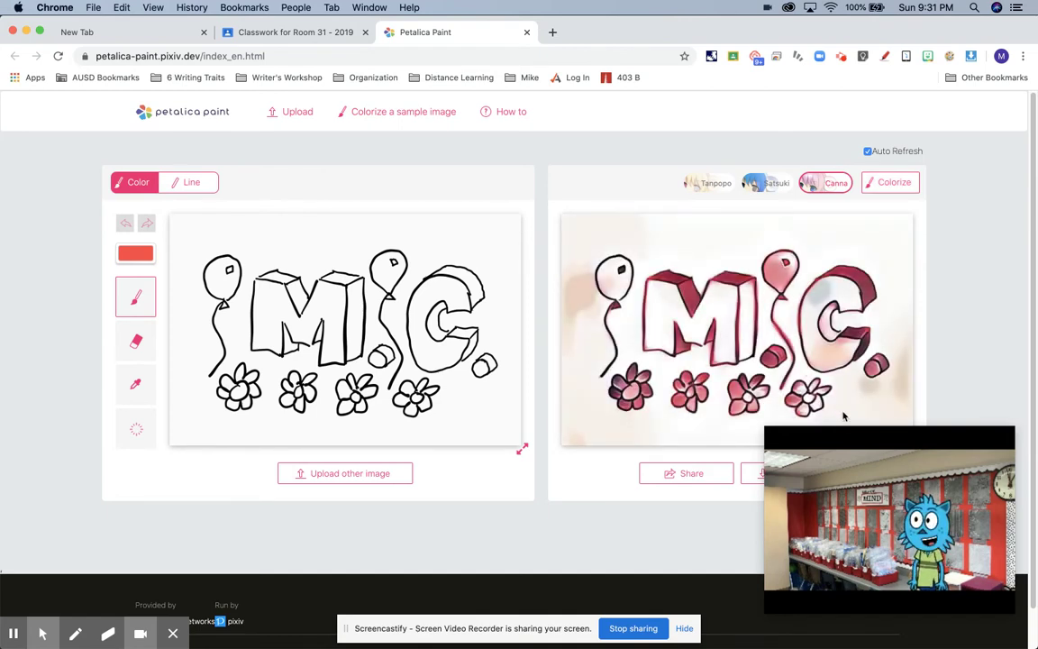
Step: Re-colorize the MC sketch, trying the Satsuki style and settling on Tanpopo
{"action": "mouse_move", "coordinate": [764, 434]}
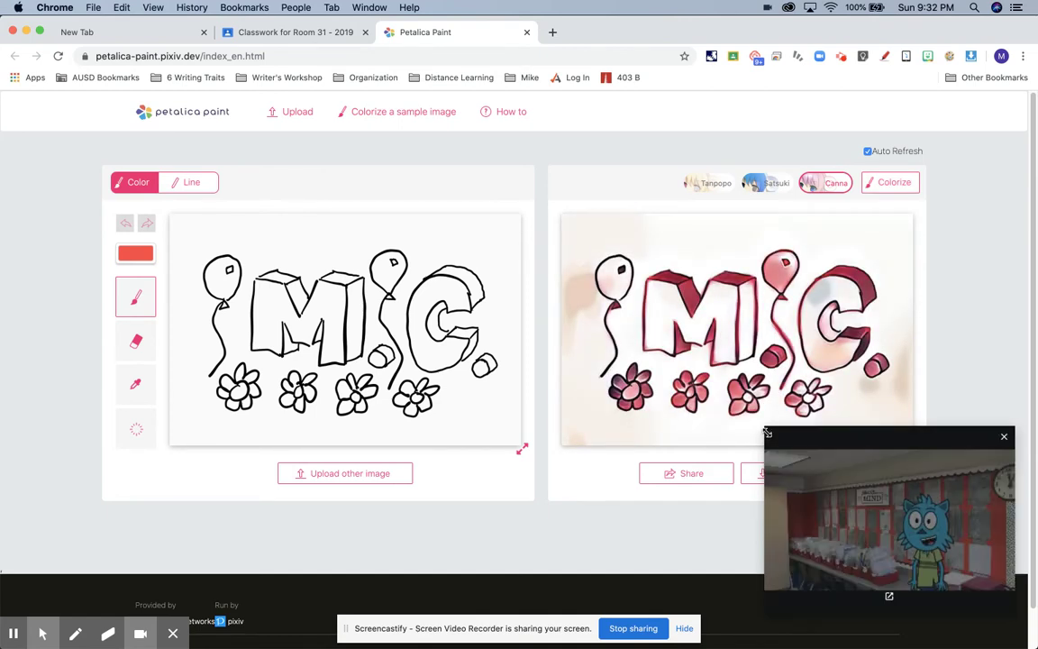
{"action": "left_click_drag", "start_coordinate": [764, 434], "coordinate": [790, 446]}
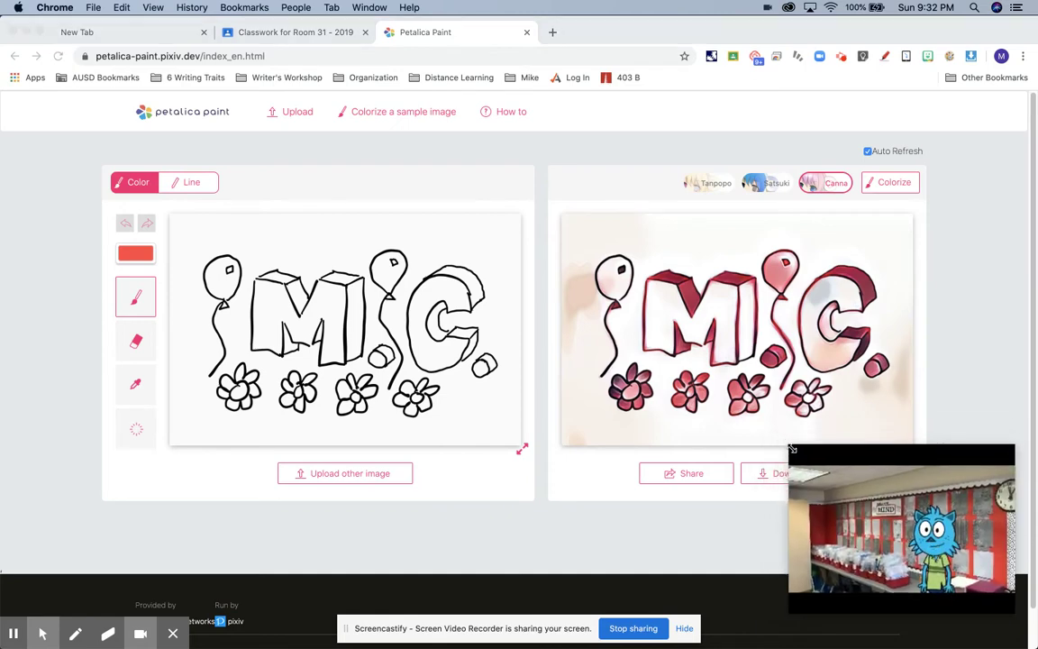
{"action": "left_click", "coordinate": [776, 187]}
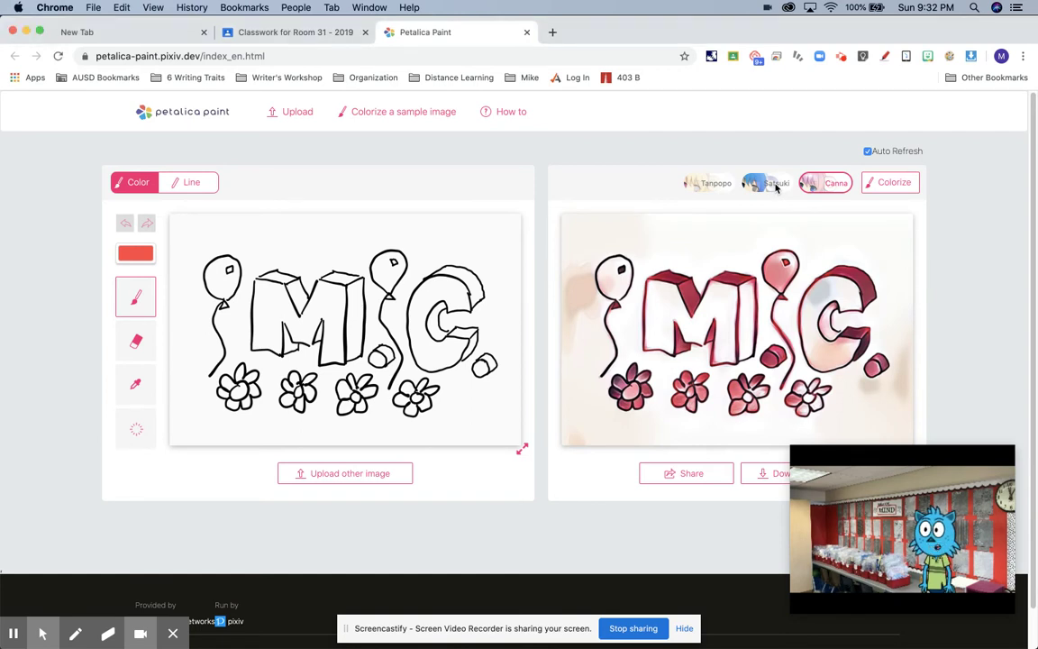
{"action": "left_click", "coordinate": [894, 184]}
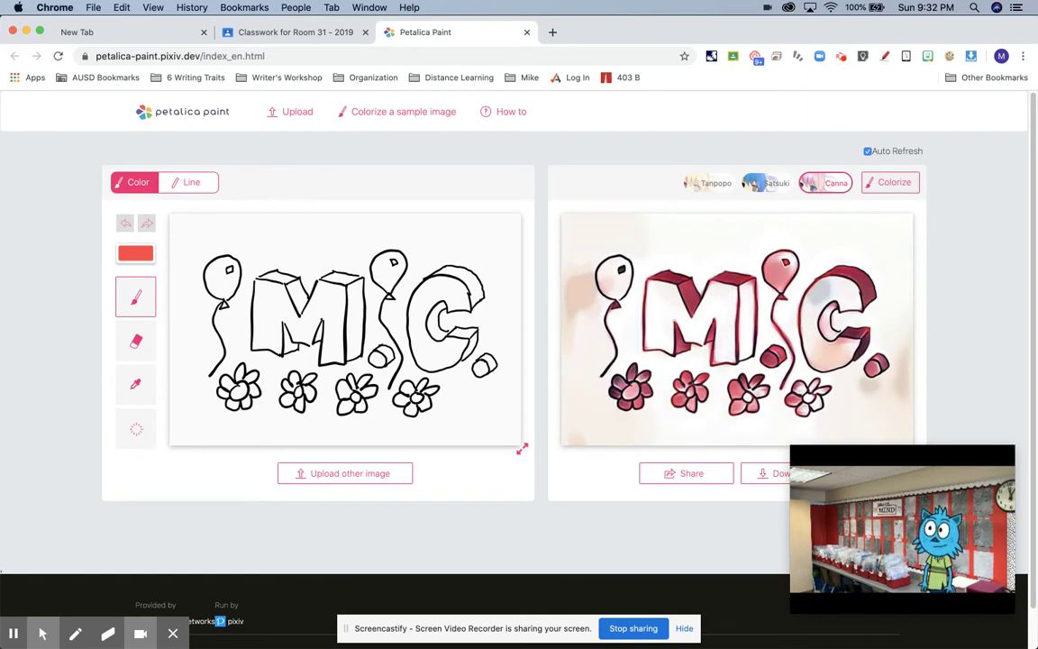
{"action": "left_click", "coordinate": [764, 182]}
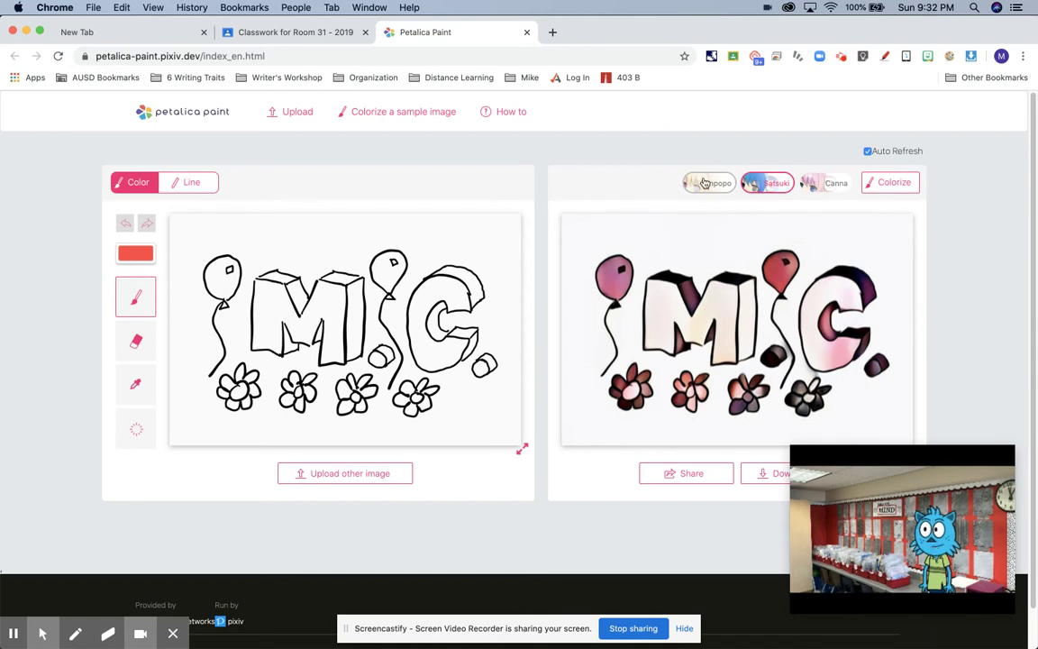
{"action": "left_click", "coordinate": [704, 183]}
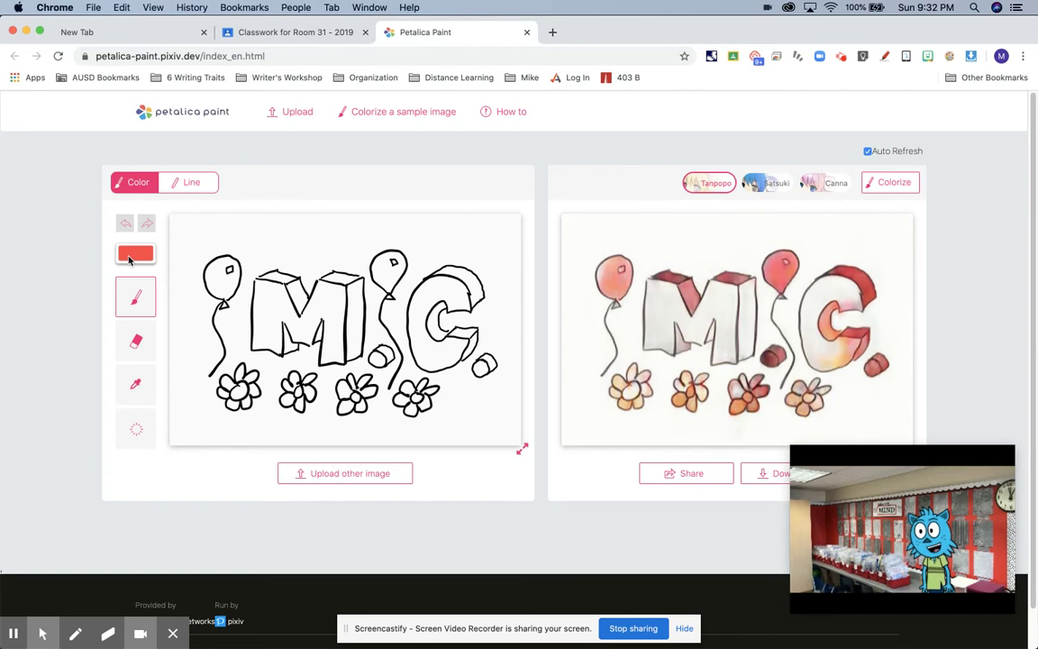
Step: Paint a yellow hint stroke inside the M's left leg
{"action": "left_click", "coordinate": [129, 257]}
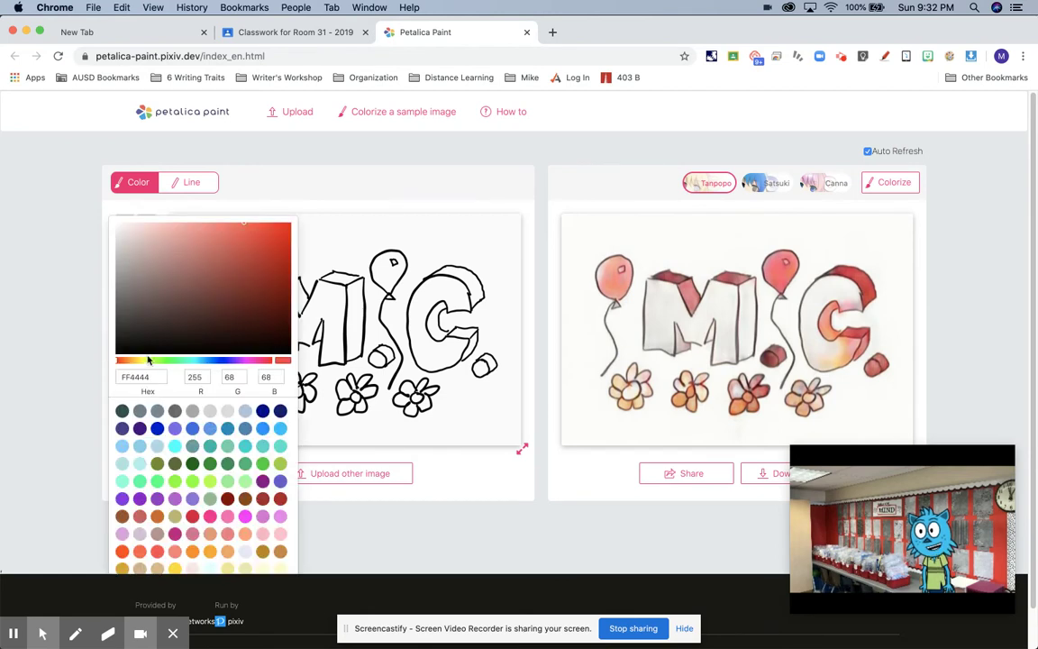
{"action": "left_click", "coordinate": [177, 568]}
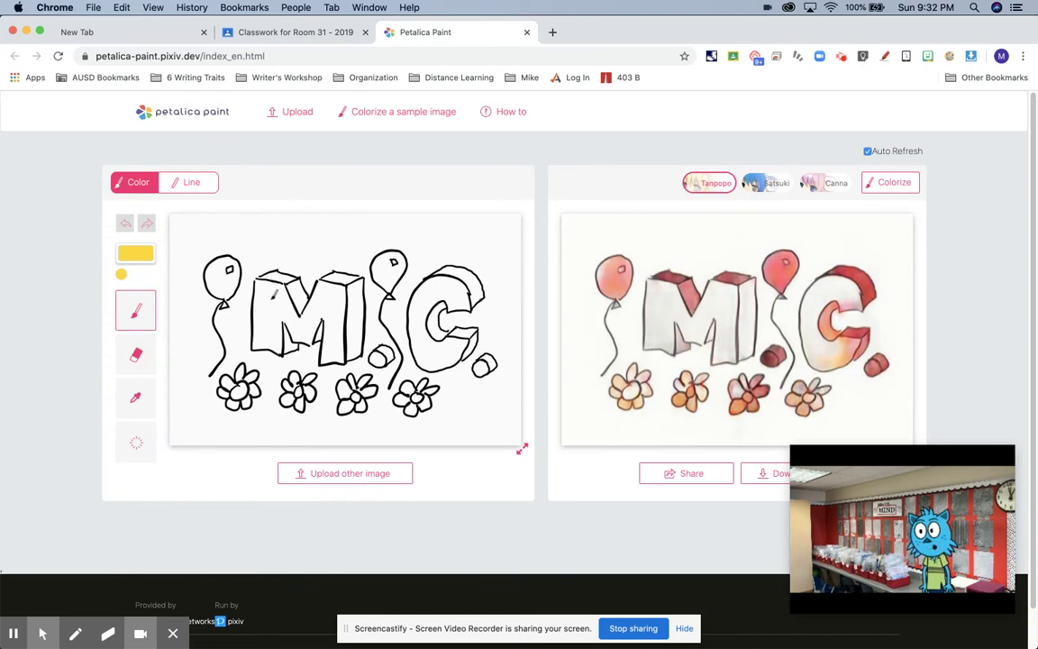
{"action": "left_click_drag", "start_coordinate": [271, 301], "coordinate": [268, 331]}
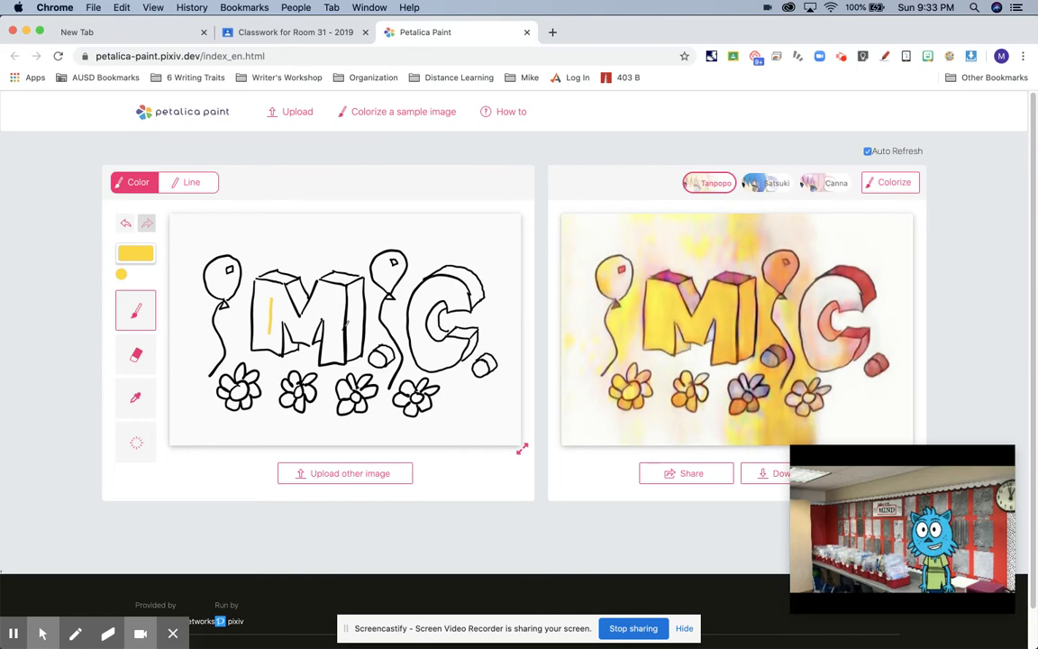
Step: Add orange hints on the letter I, the top of the C, and both small balls
{"action": "left_click", "coordinate": [136, 255]}
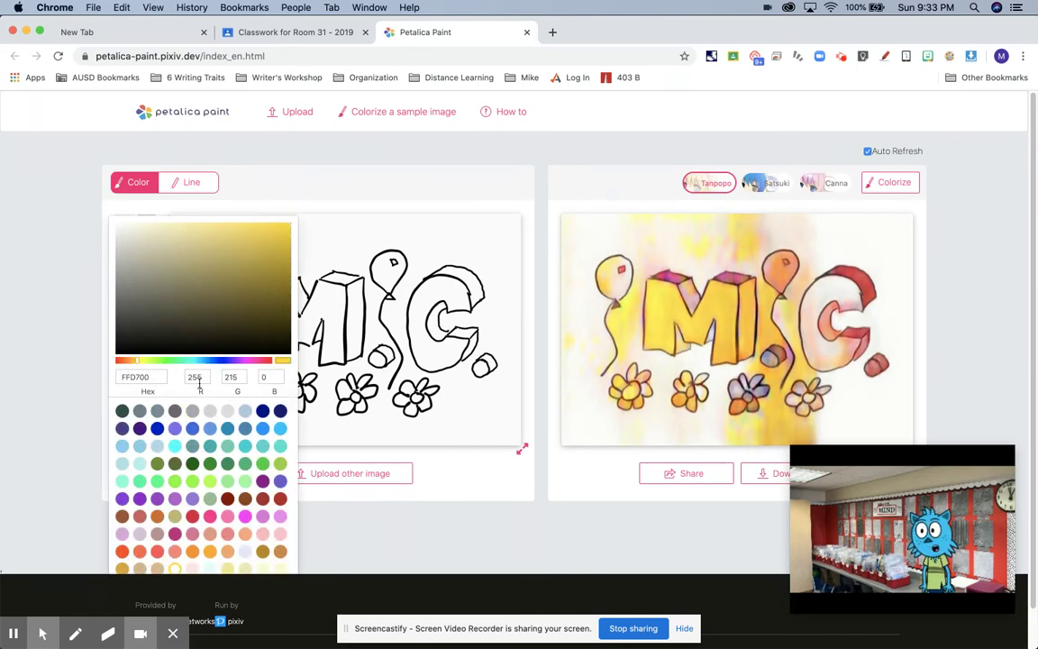
{"action": "left_click", "coordinate": [175, 551]}
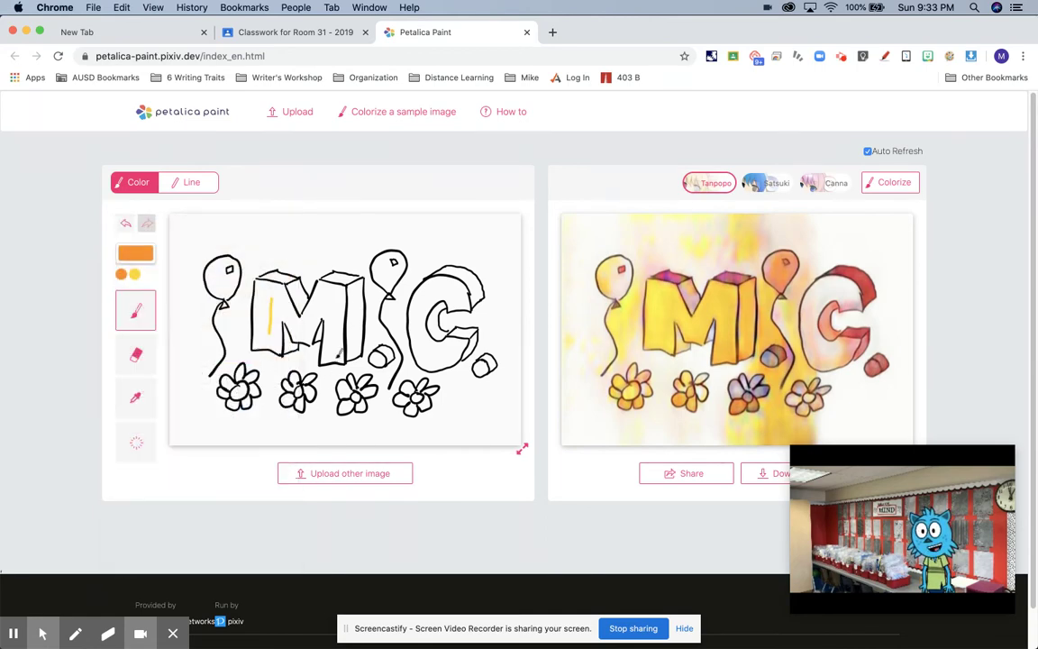
{"action": "left_click_drag", "start_coordinate": [360, 290], "coordinate": [354, 333]}
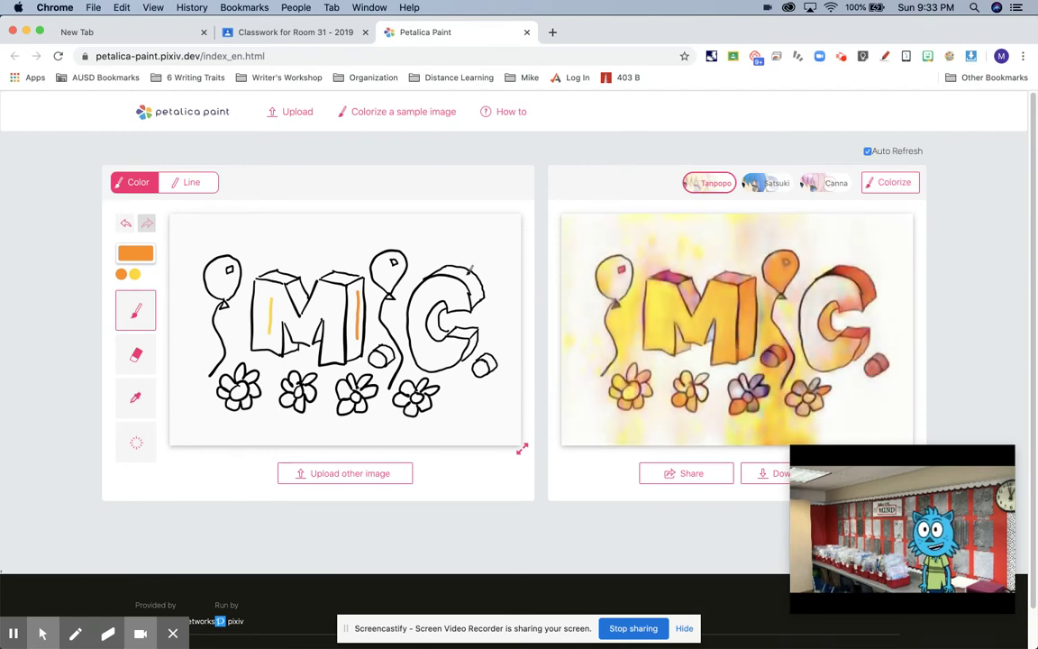
{"action": "left_click_drag", "start_coordinate": [464, 266], "coordinate": [483, 298]}
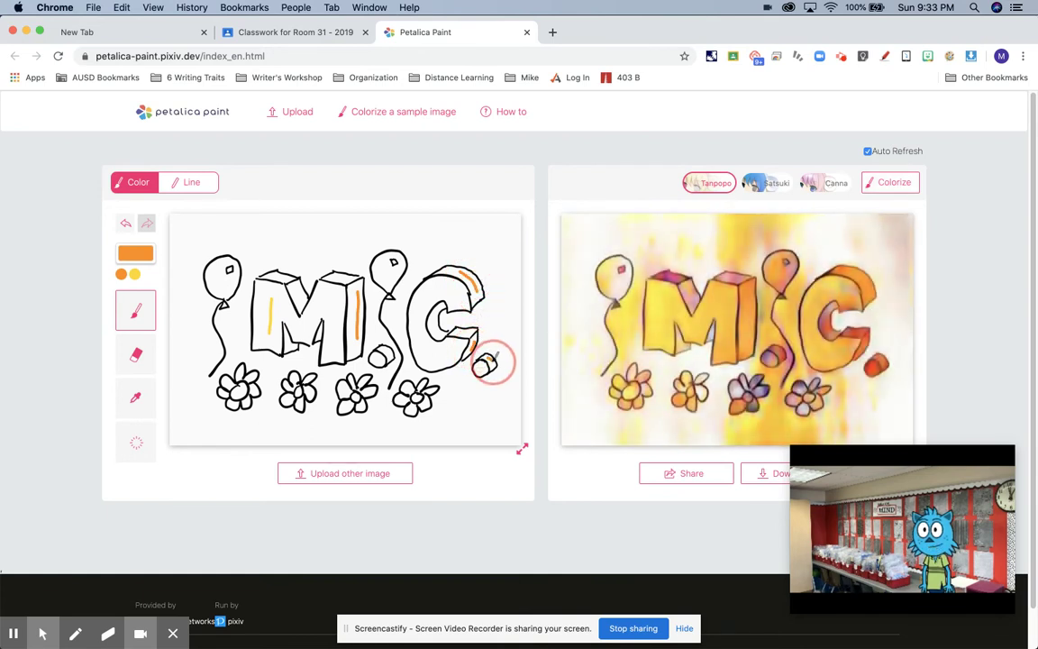
{"action": "left_click_drag", "start_coordinate": [494, 365], "coordinate": [485, 364]}
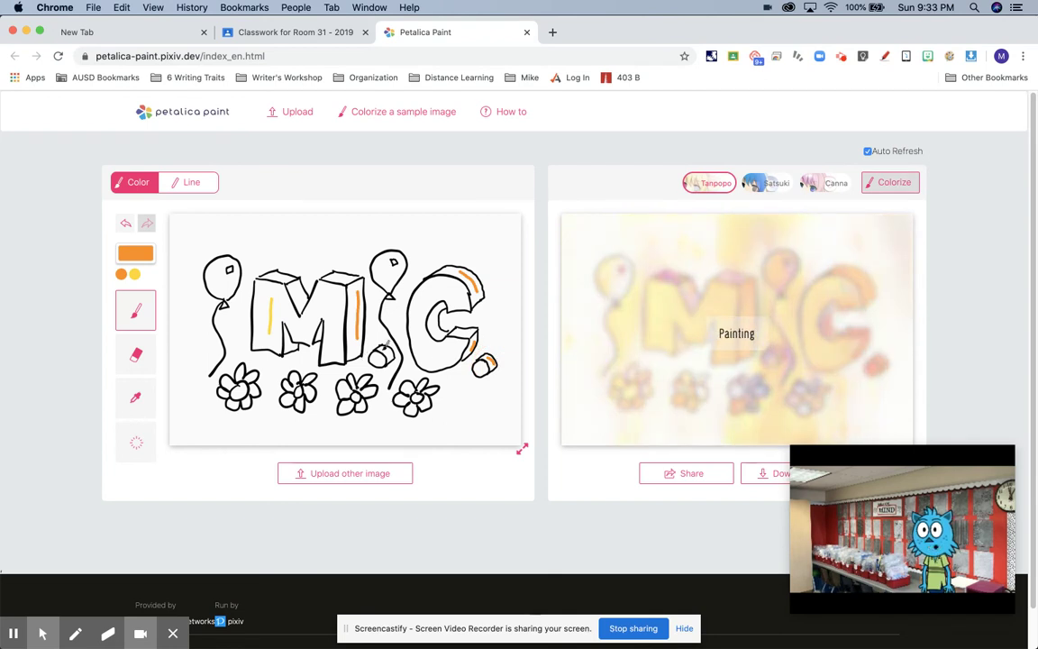
{"action": "left_click_drag", "start_coordinate": [388, 354], "coordinate": [382, 357]}
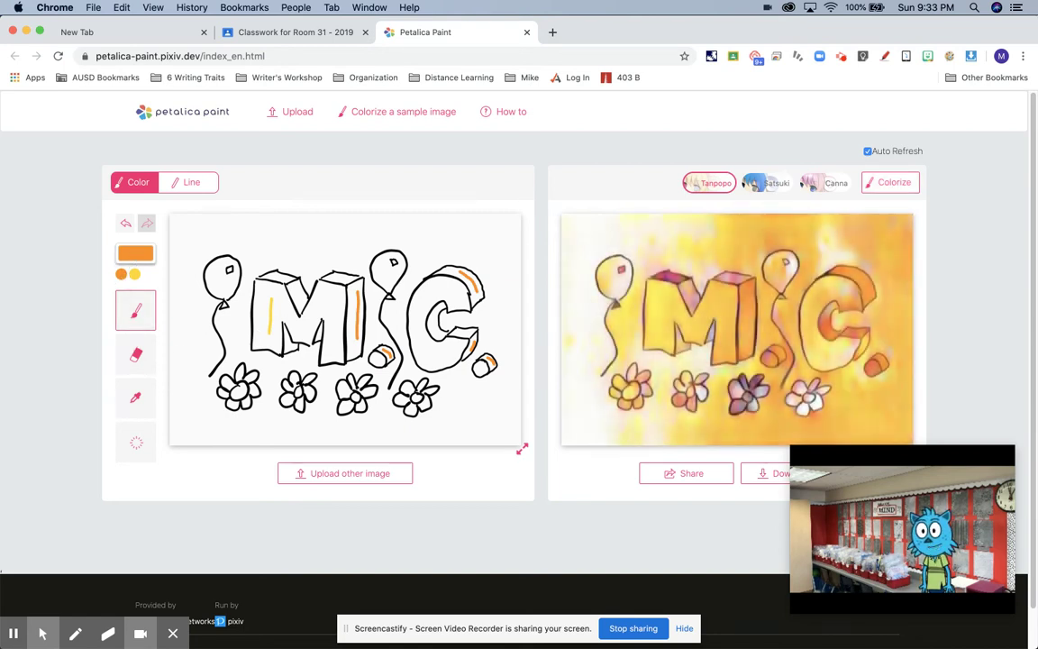
{"action": "left_click", "coordinate": [136, 253]}
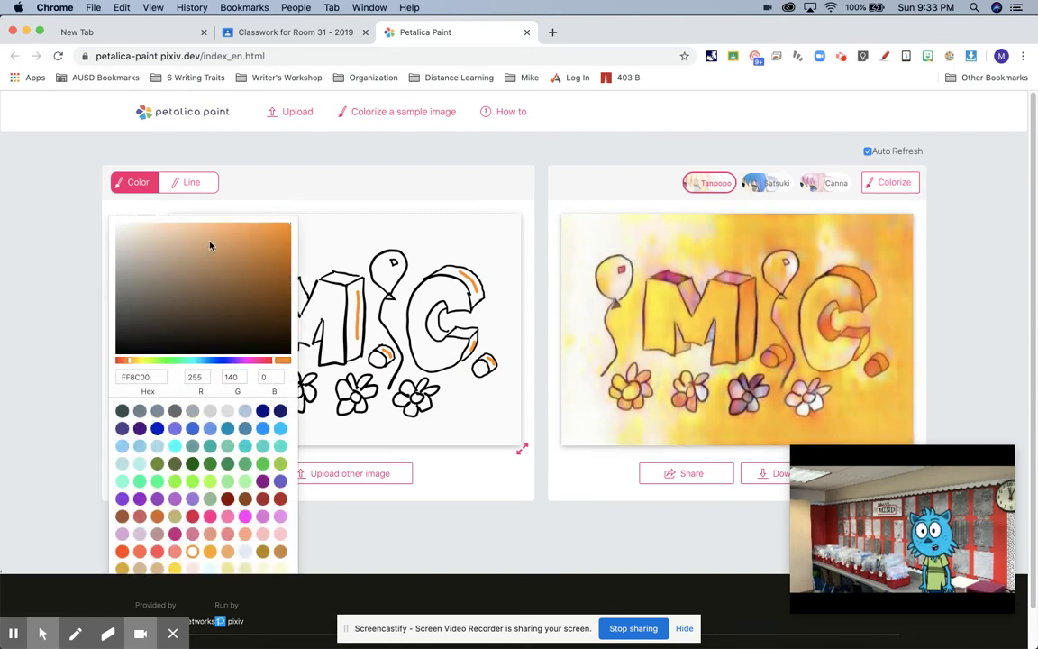
Step: Paint tan (DEA763) hints on the top face of the M's block
{"action": "left_click", "coordinate": [213, 242]}
{"action": "left_click", "coordinate": [336, 277]}
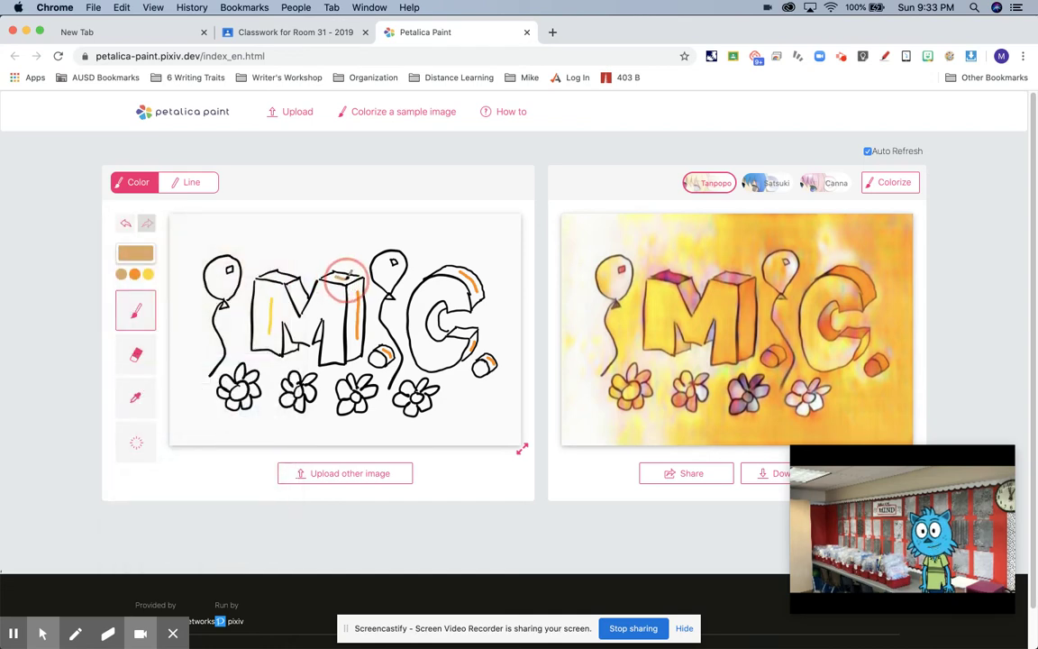
{"action": "mouse_move", "coordinate": [275, 269]}
{"action": "left_mouse_down"}
{"action": "mouse_move", "coordinate": [261, 274]}
{"action": "mouse_move", "coordinate": [279, 276]}
{"action": "mouse_move", "coordinate": [260, 245]}
{"action": "left_mouse_up"}
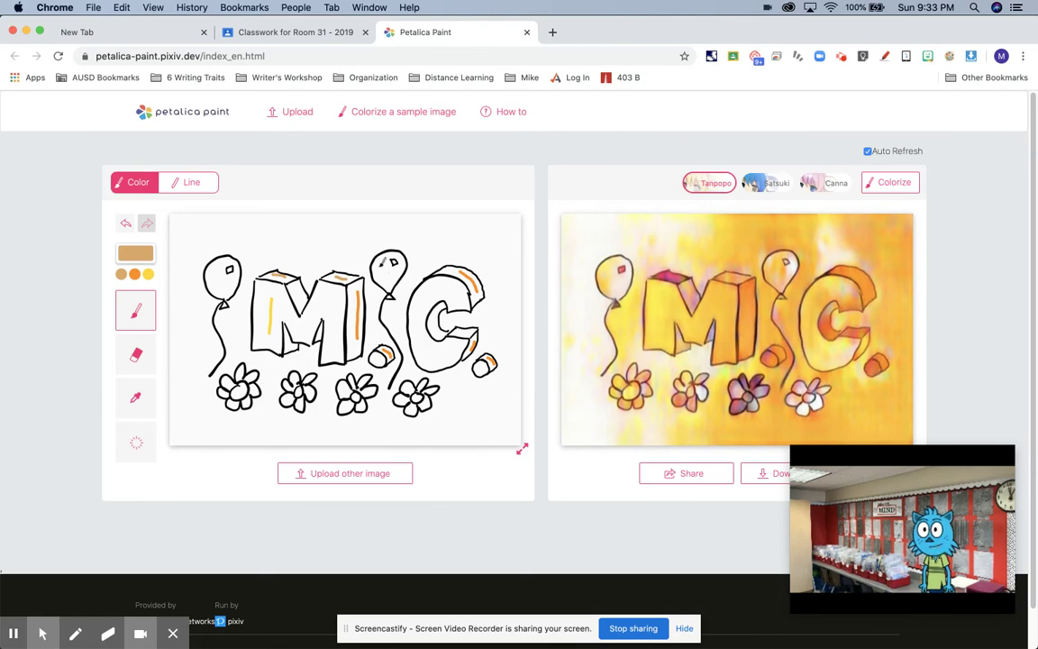
Step: Add a cyan hint inside the balloon beside the C
{"action": "left_click", "coordinate": [135, 254]}
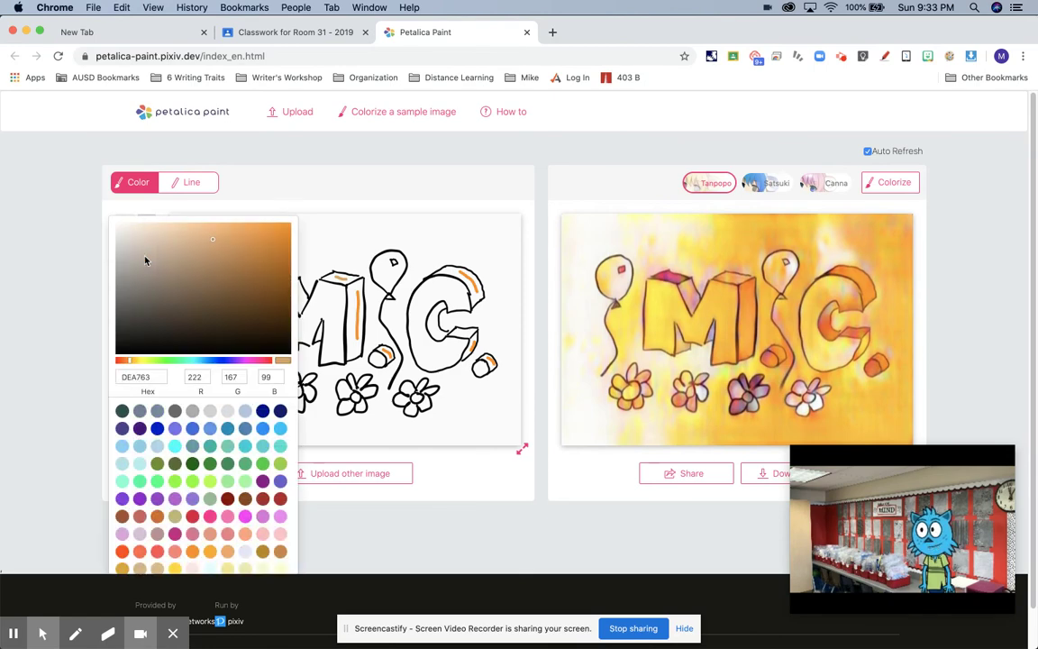
{"action": "left_click", "coordinate": [246, 448]}
{"action": "mouse_move", "coordinate": [390, 261]}
{"action": "left_mouse_down"}
{"action": "mouse_move", "coordinate": [387, 274]}
{"action": "mouse_move", "coordinate": [393, 263]}
{"action": "left_mouse_up"}
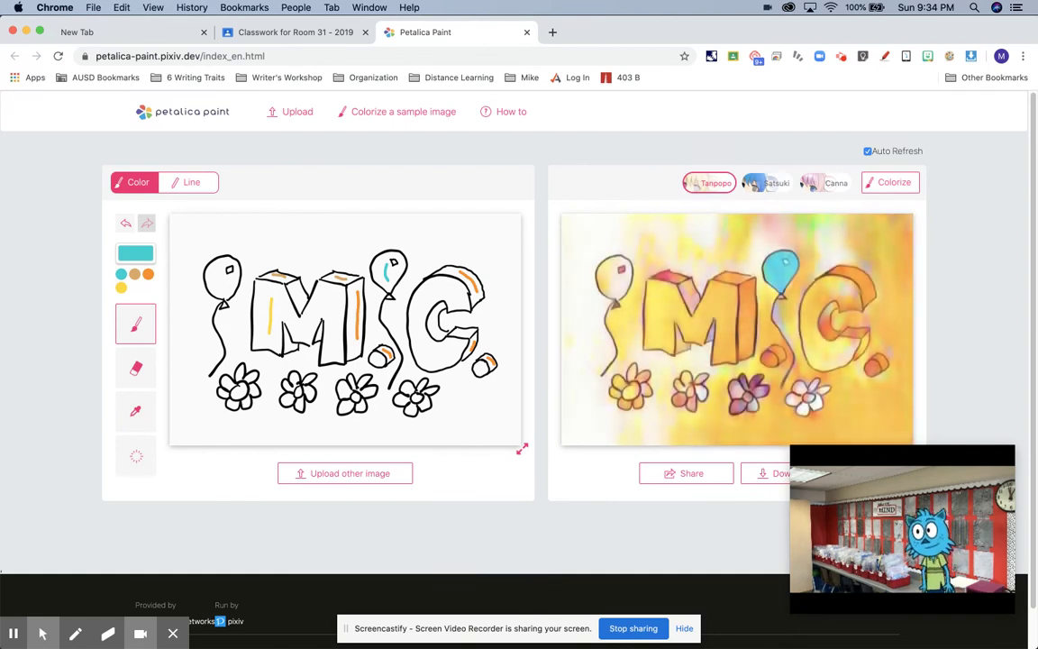
Step: Add a magenta hint in the left balloon so it renders bright pink
{"action": "left_click", "coordinate": [134, 253]}
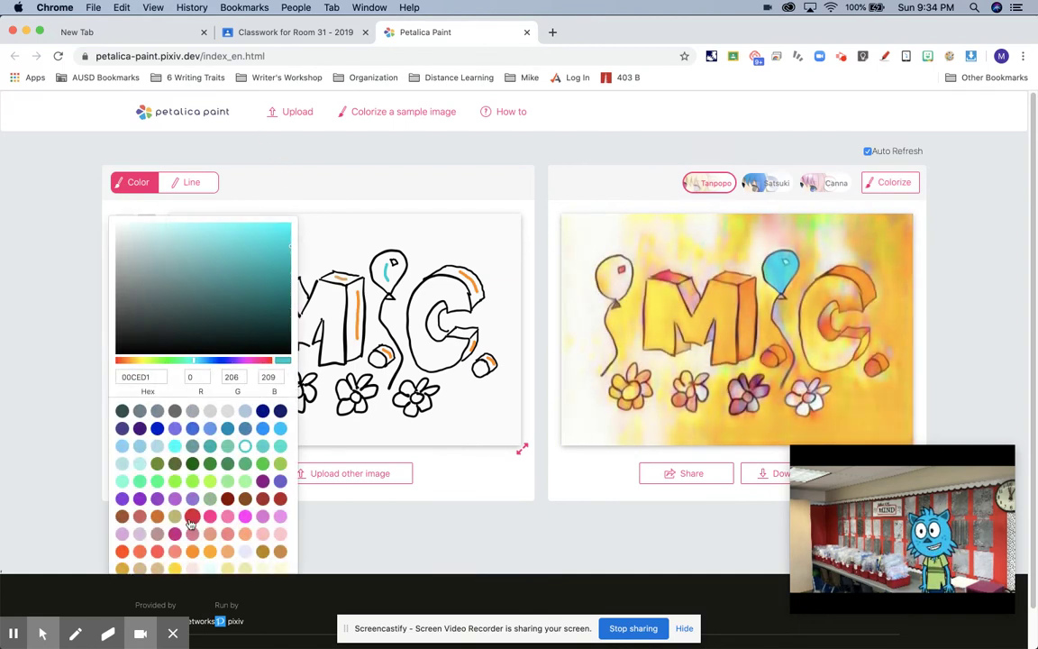
{"action": "left_click", "coordinate": [245, 516]}
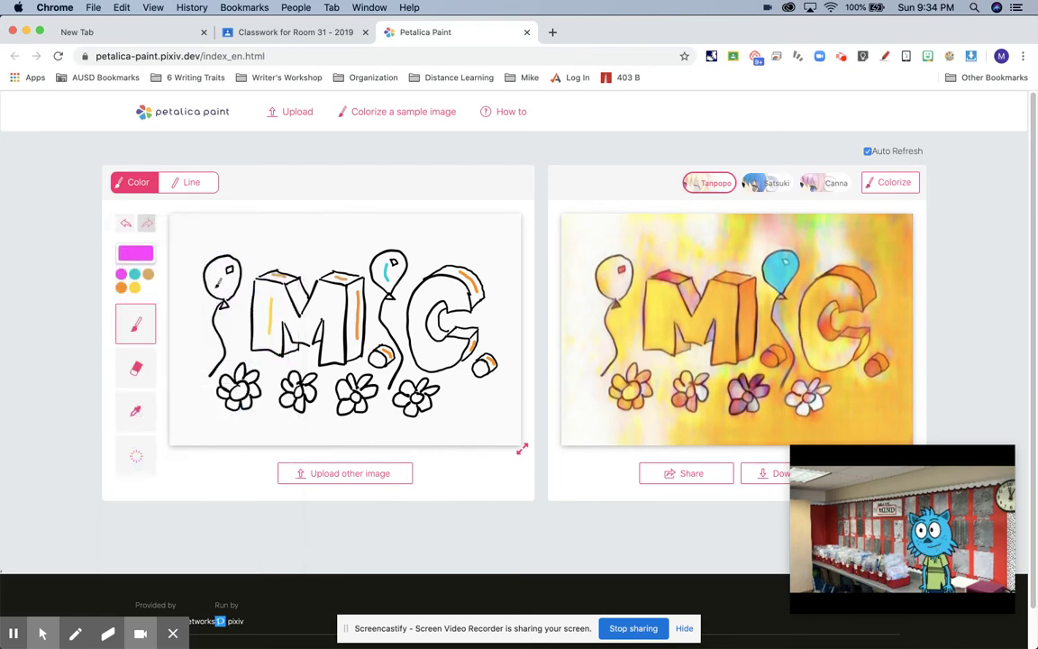
{"action": "left_click_drag", "start_coordinate": [210, 272], "coordinate": [222, 287]}
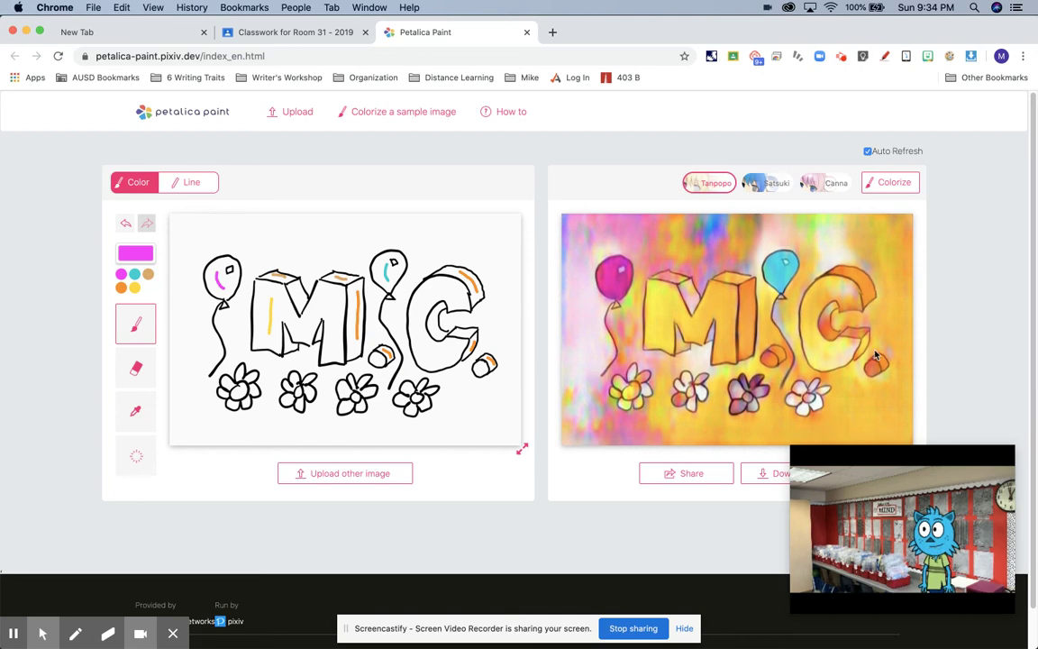
{"action": "left_click_drag", "start_coordinate": [931, 456], "coordinate": [671, 429]}
{"action": "left_click_drag", "start_coordinate": [478, 455], "coordinate": [139, 429]}
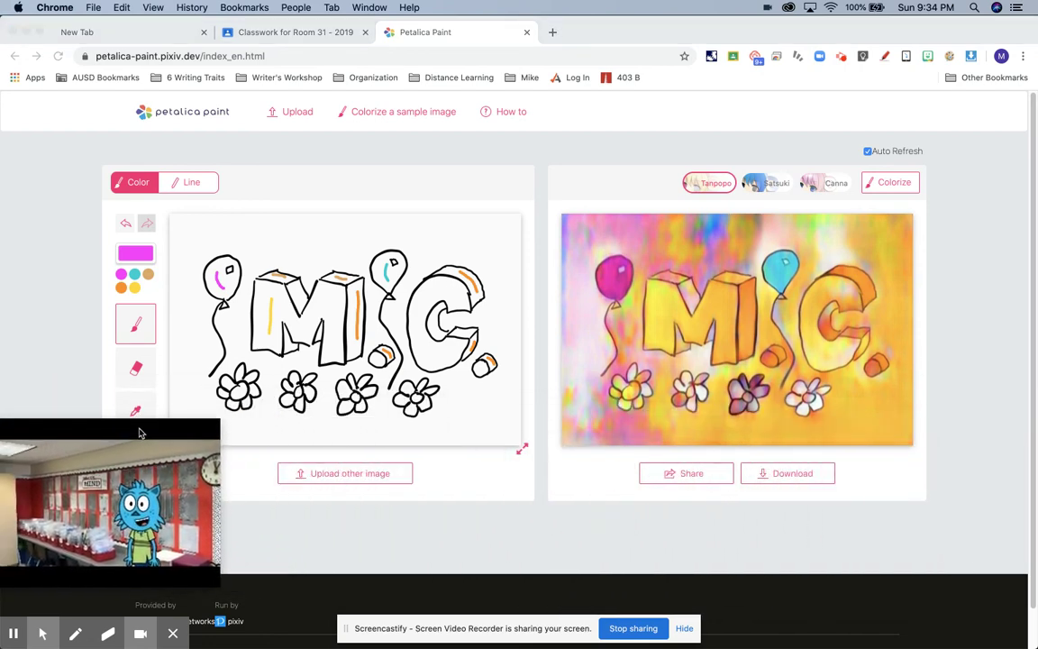
{"action": "left_click", "coordinate": [787, 476]}
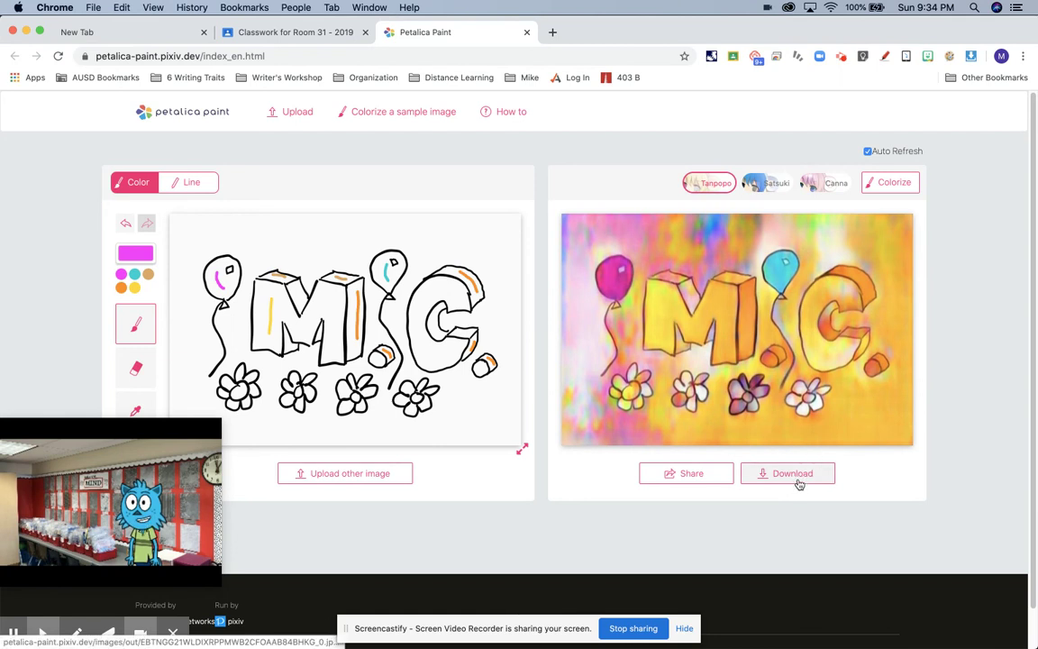
Step: Download the hint-colored MC result as a .jpg image
{"action": "left_click", "coordinate": [803, 480]}
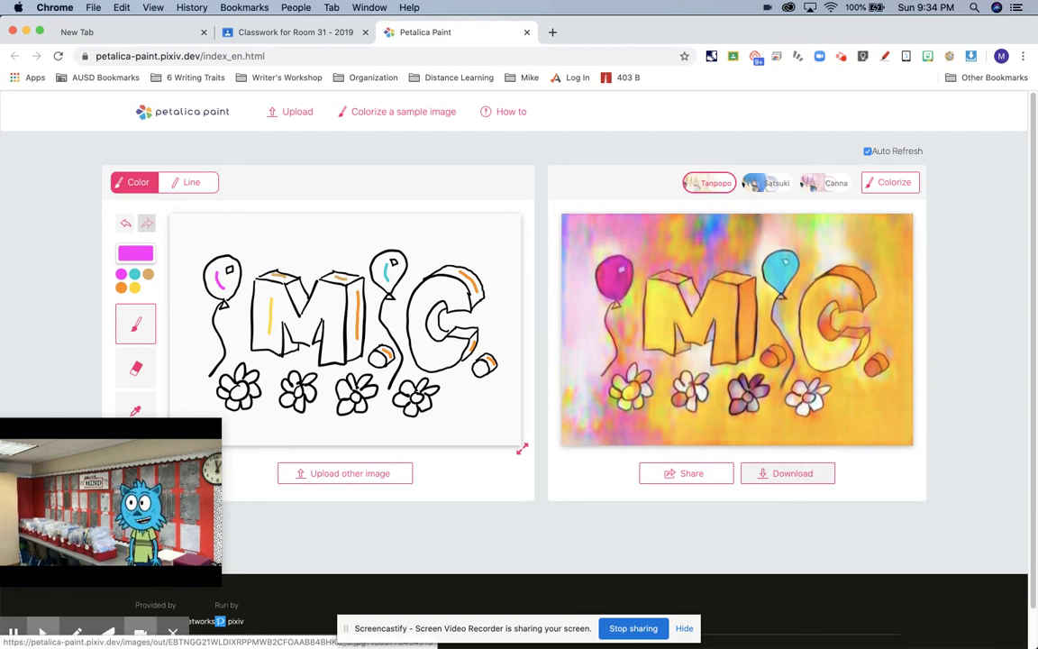
{"action": "left_click", "coordinate": [783, 475]}
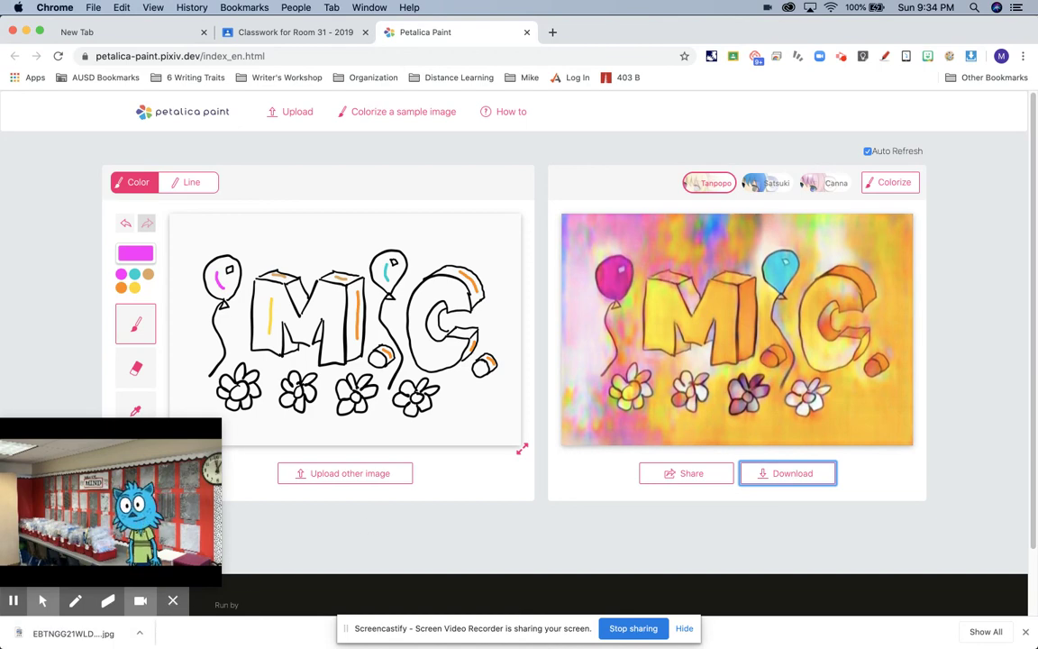
{"action": "mouse_move", "coordinate": [158, 526]}
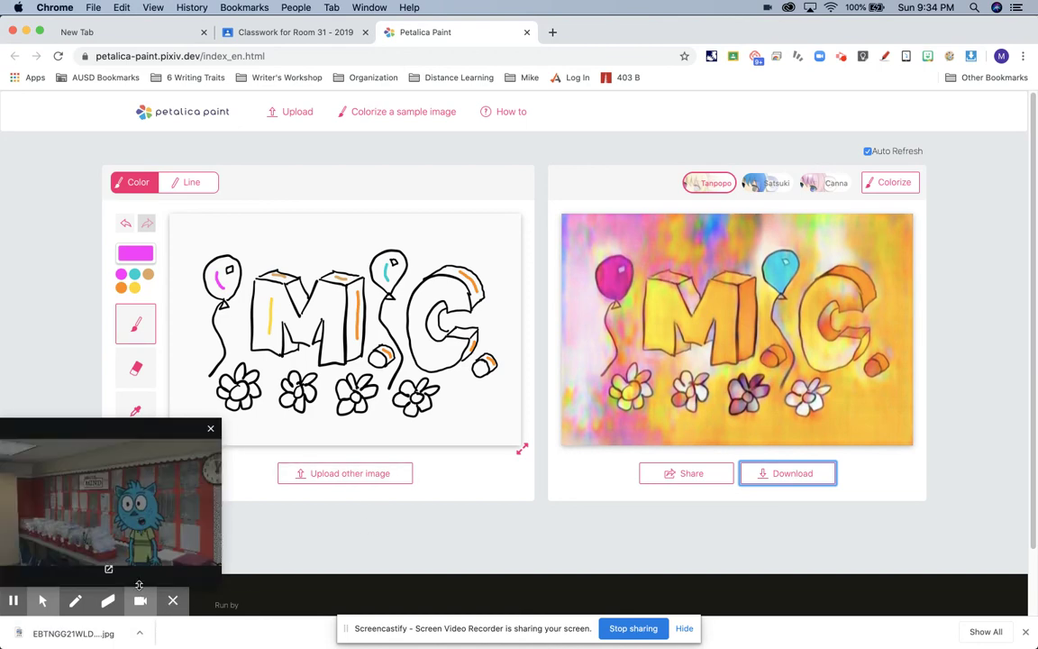